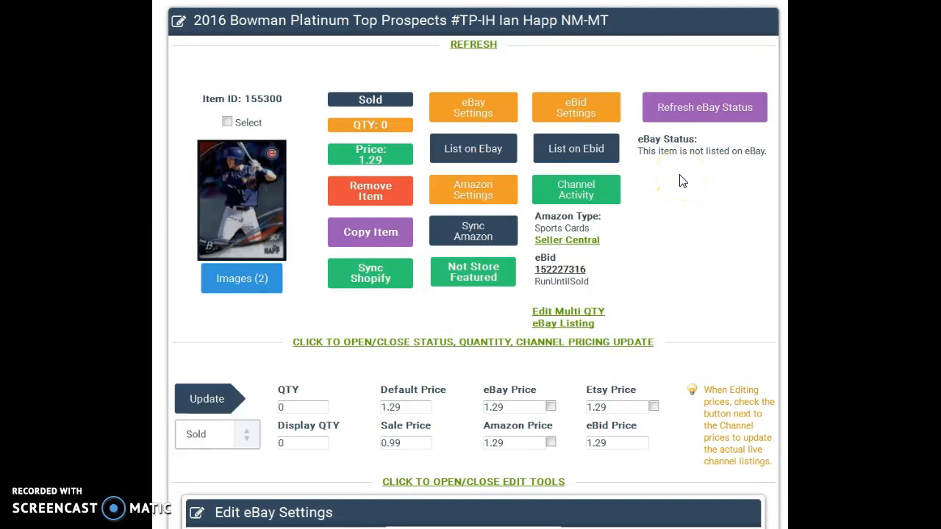
Open the card's eBay settings and examine the eBay title, subtitle, condition description and ConditionID fields
click(482, 115)
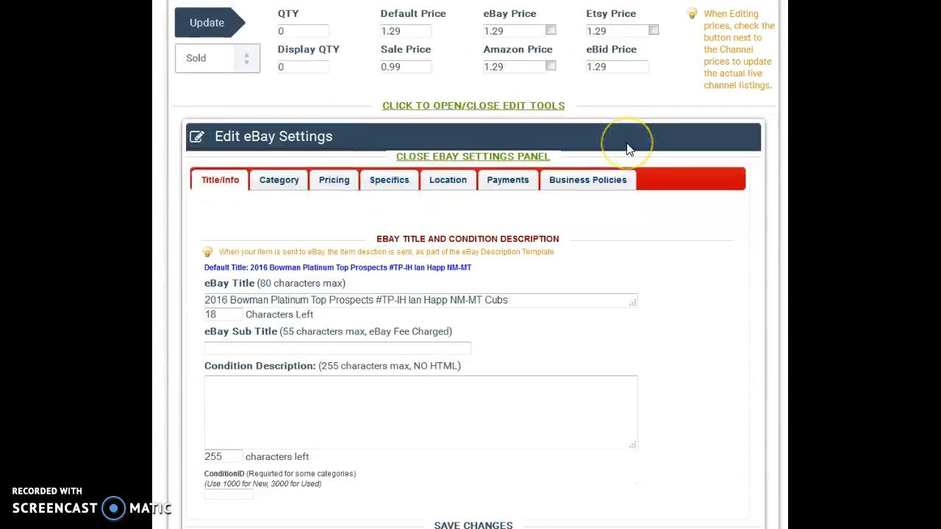
scroll(640, 151, down, 1)
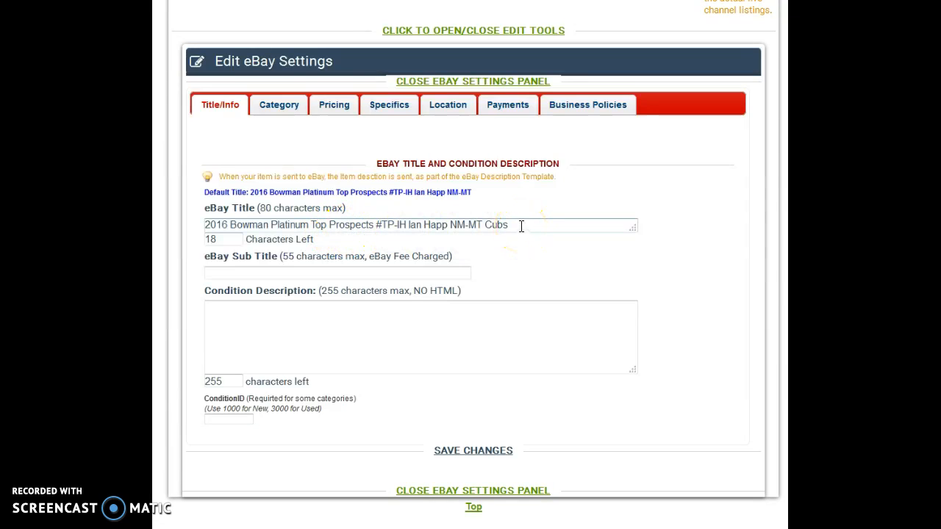
click(285, 274)
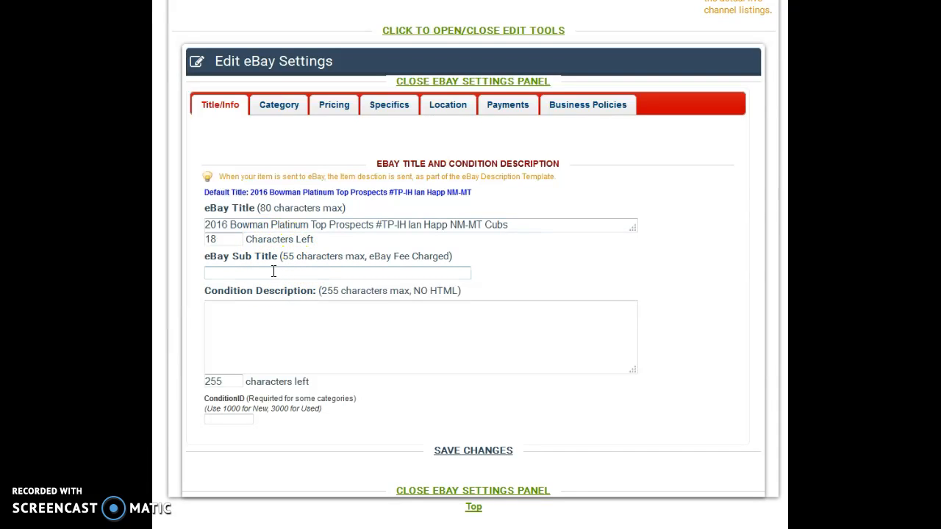
click(289, 311)
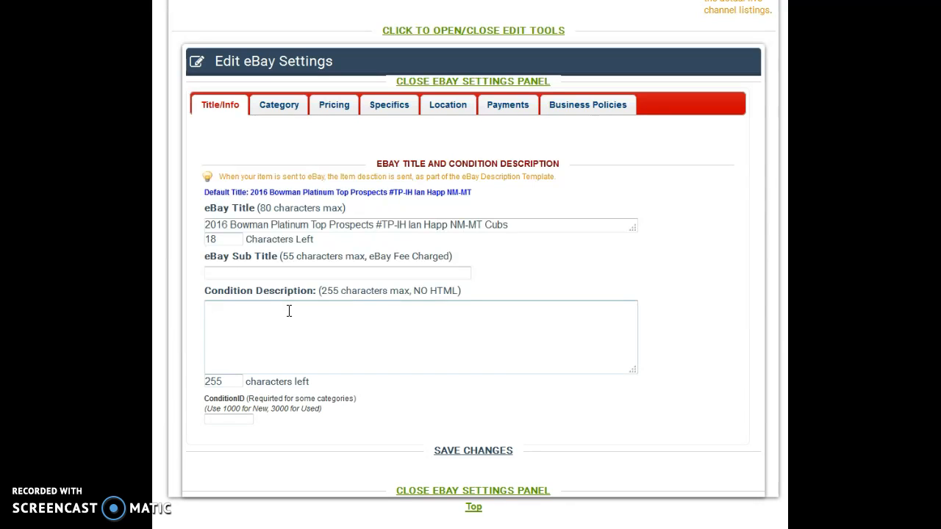
click(229, 380)
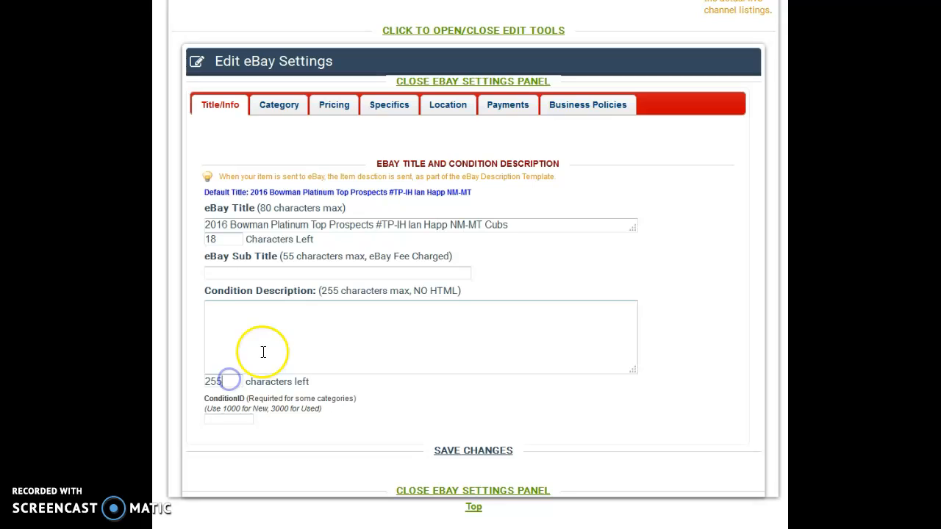
click(228, 420)
click(315, 350)
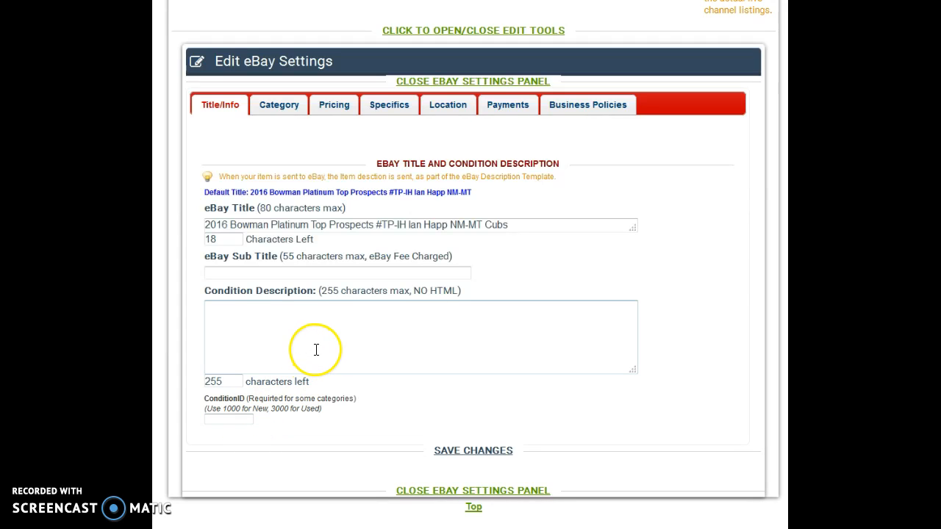
click(227, 418)
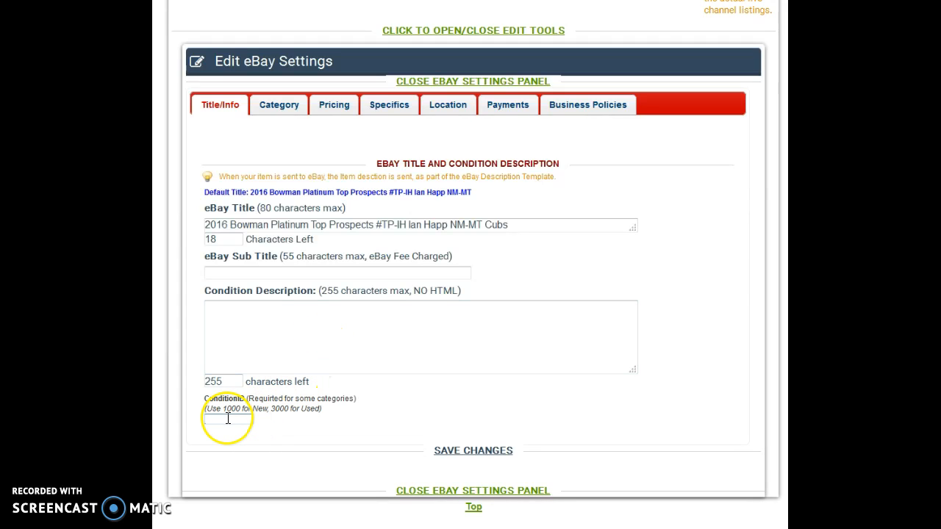
Review the eBay category settings, including the choices for the first store category, and view the eBay pricing settings
click(280, 107)
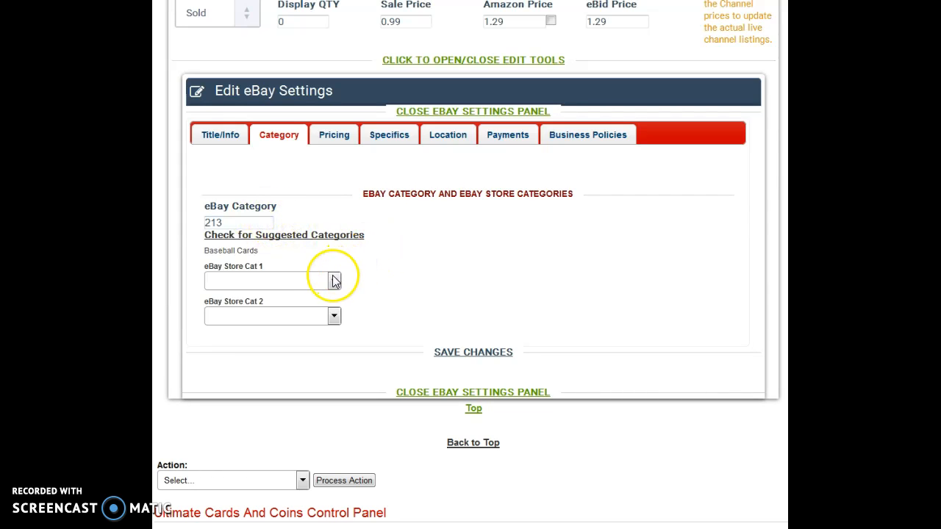
click(311, 281)
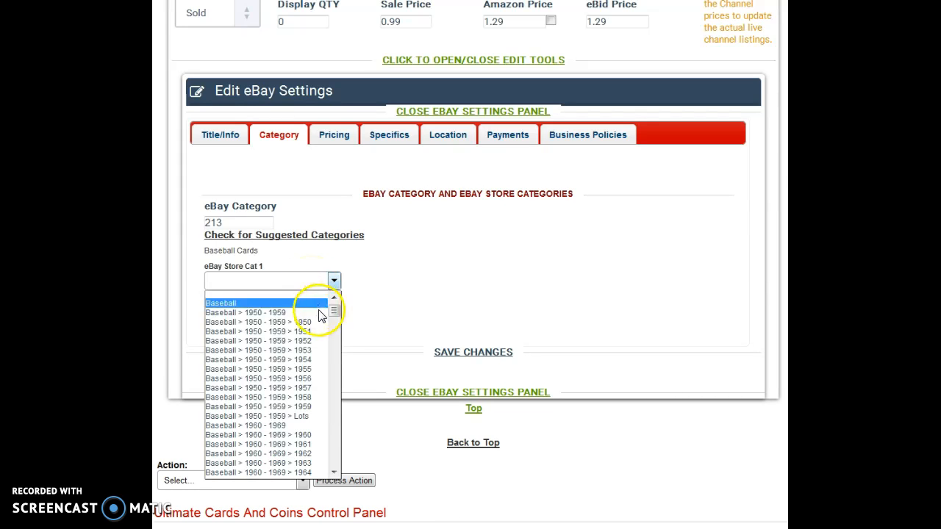
mouse_move(336, 311)
mouse_down()
mouse_move(334, 353)
mouse_move(334, 298)
mouse_up()
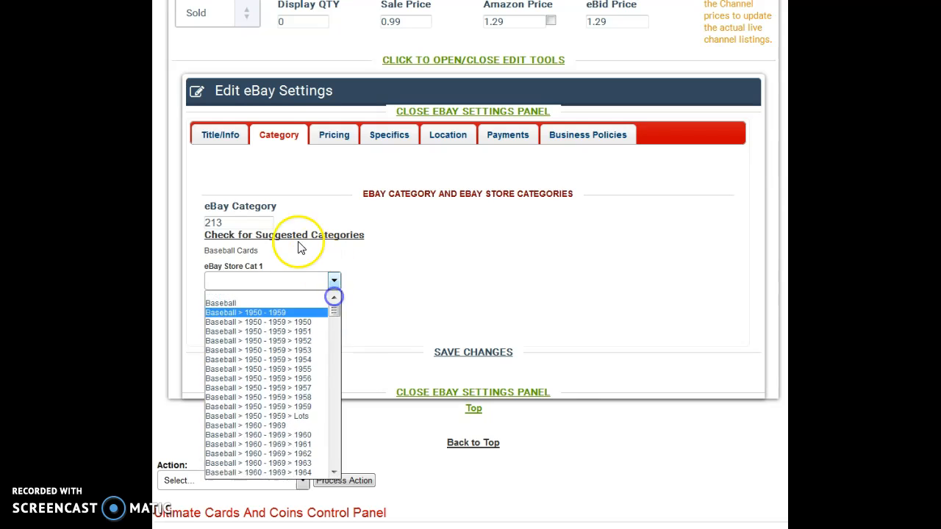
click(299, 261)
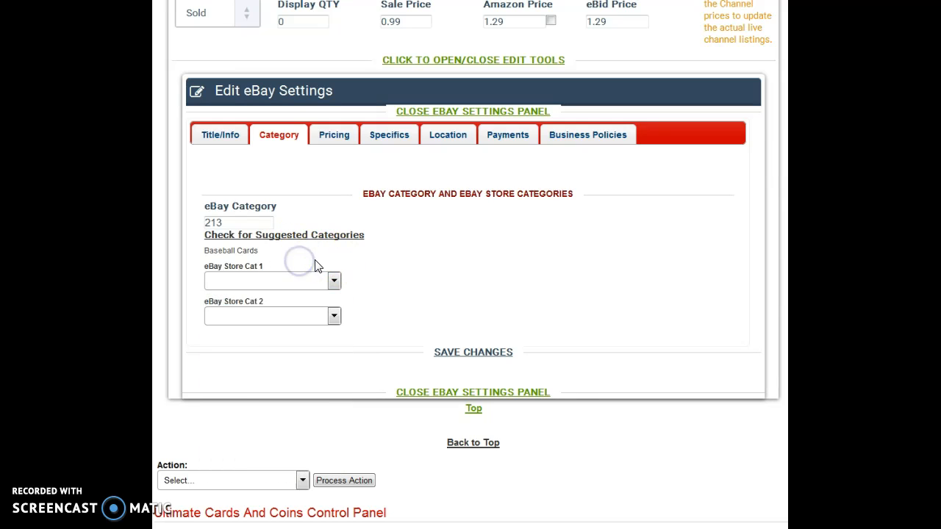
click(335, 135)
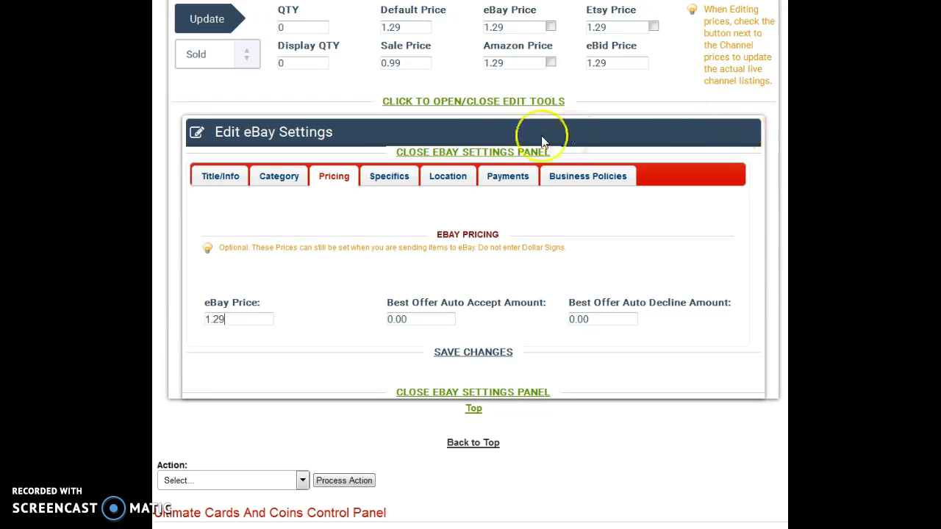
Review the card's item specifics, including the custom Year and Set values at the end of the list
click(387, 180)
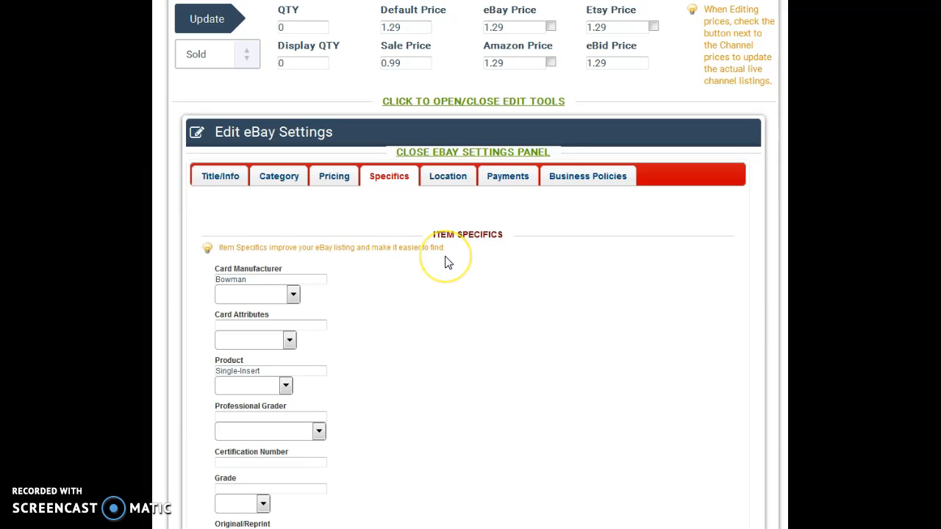
scroll(279, 237, down, 1)
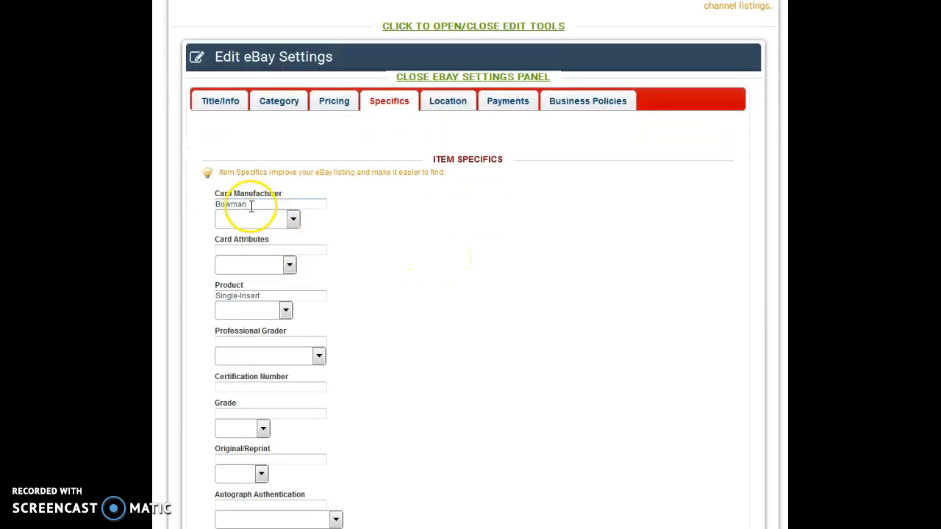
scroll(300, 214, down, 2)
scroll(336, 242, down, 2)
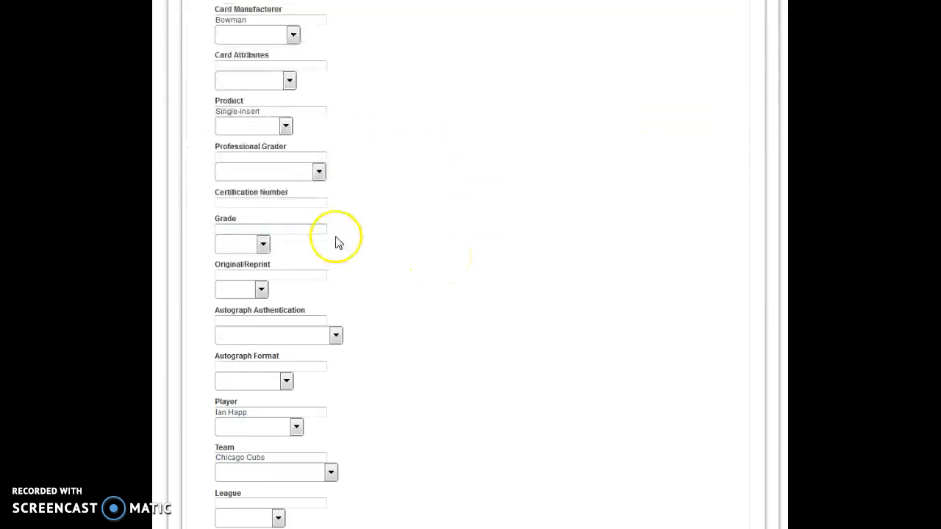
scroll(392, 229, down, 5)
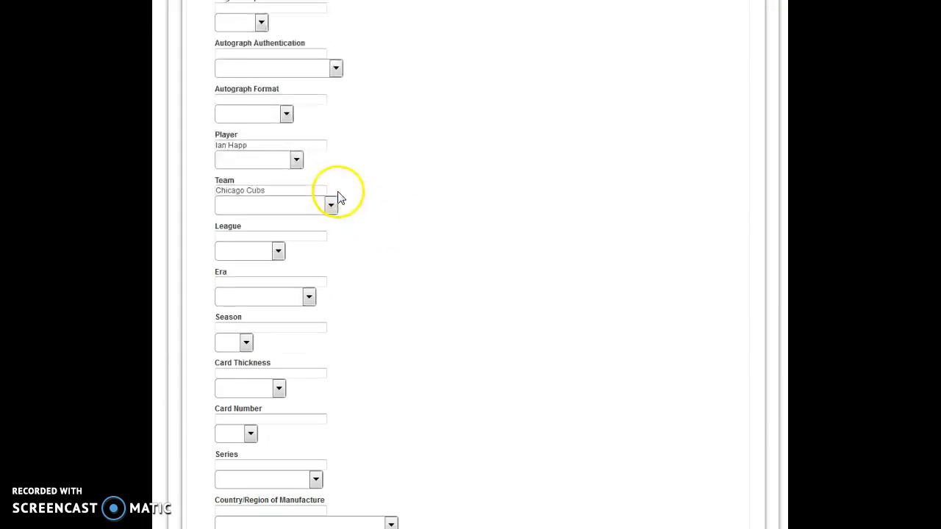
scroll(402, 214, down, 3)
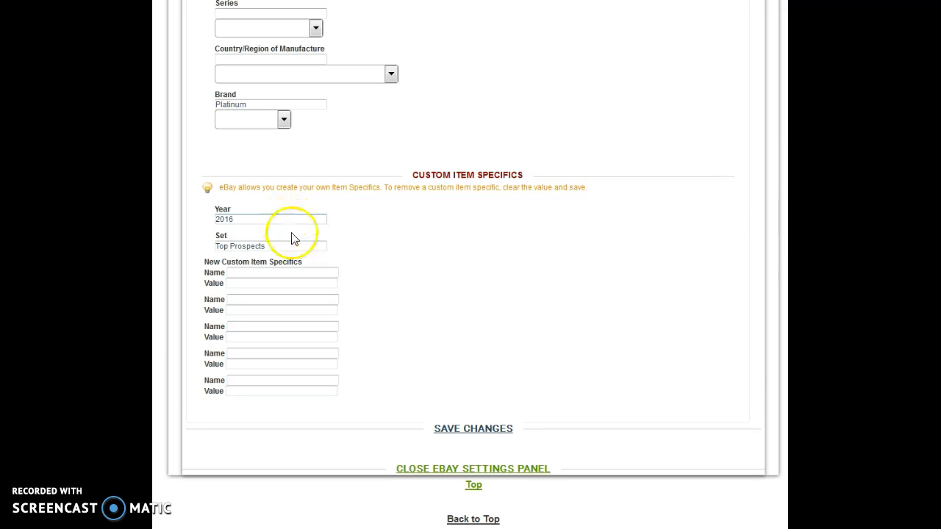
double_click(254, 219)
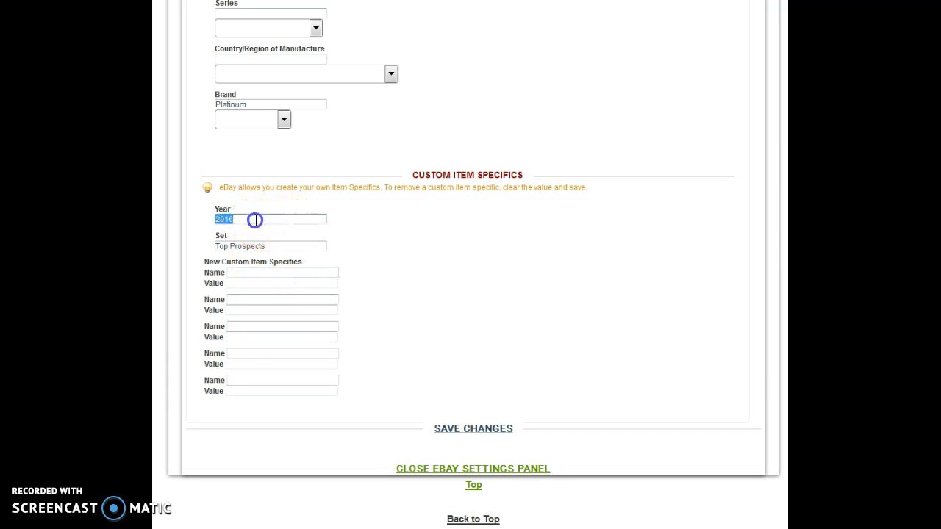
click(269, 247)
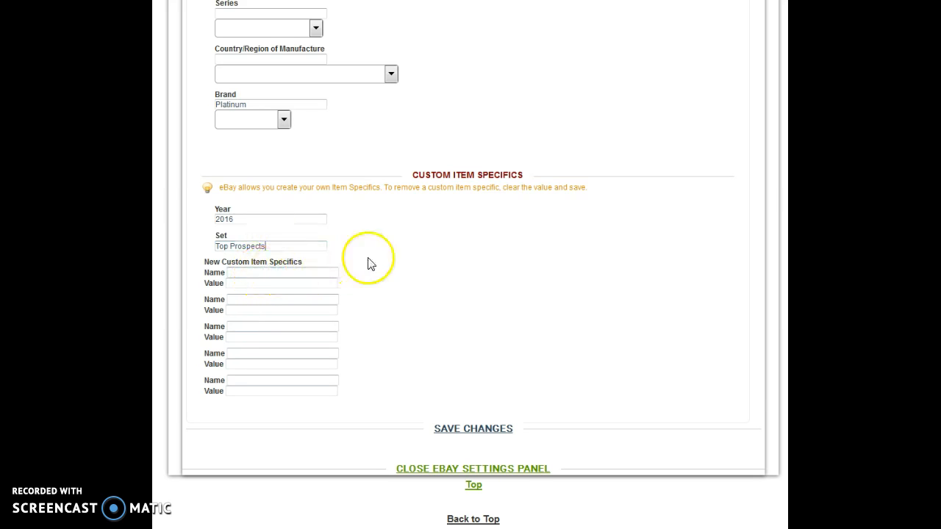
Review the location and currency settings and the PayPal and sales tax payment settings
scroll(456, 247, up, 12)
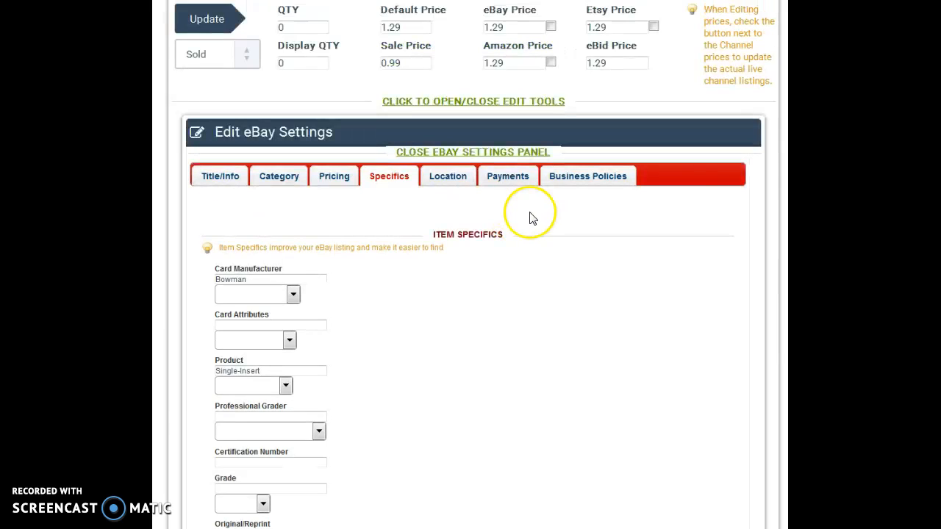
click(441, 179)
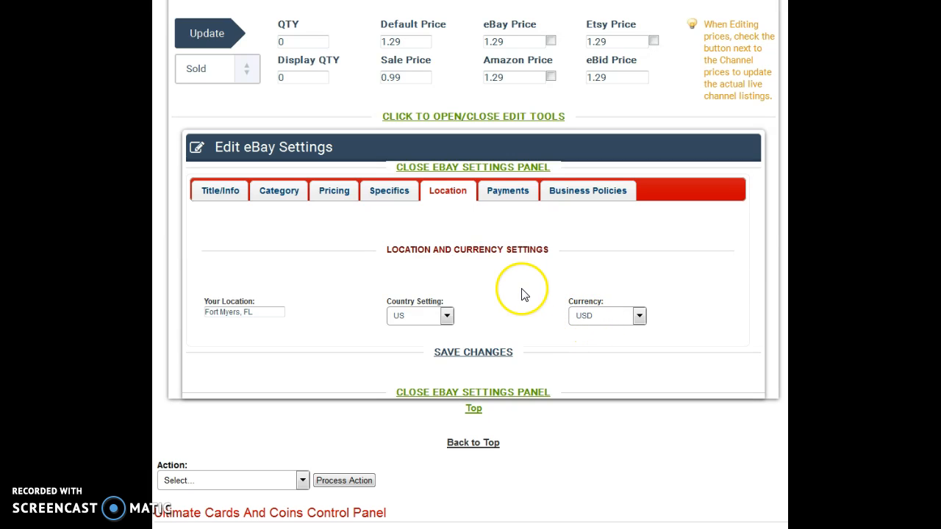
click(504, 190)
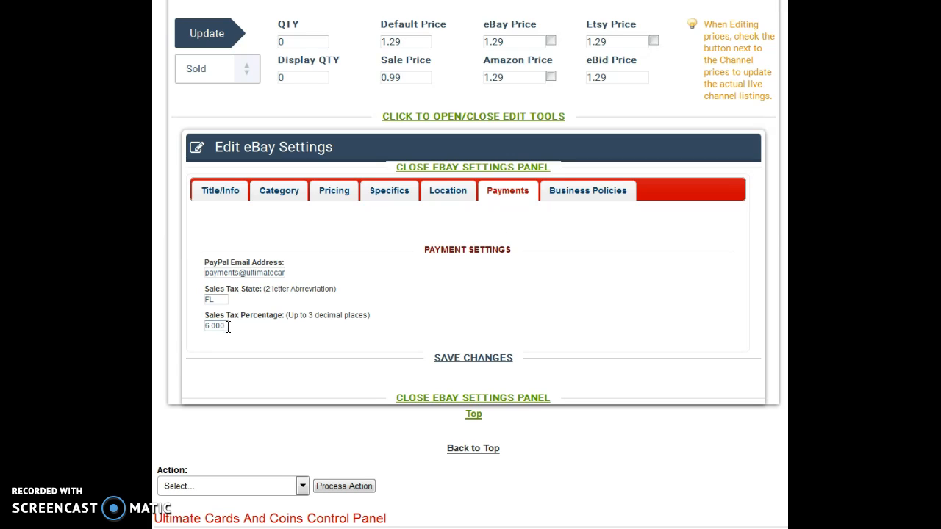
click(227, 298)
Check the eBay business policies, looking through the available shipping and return policies without changing them
click(586, 196)
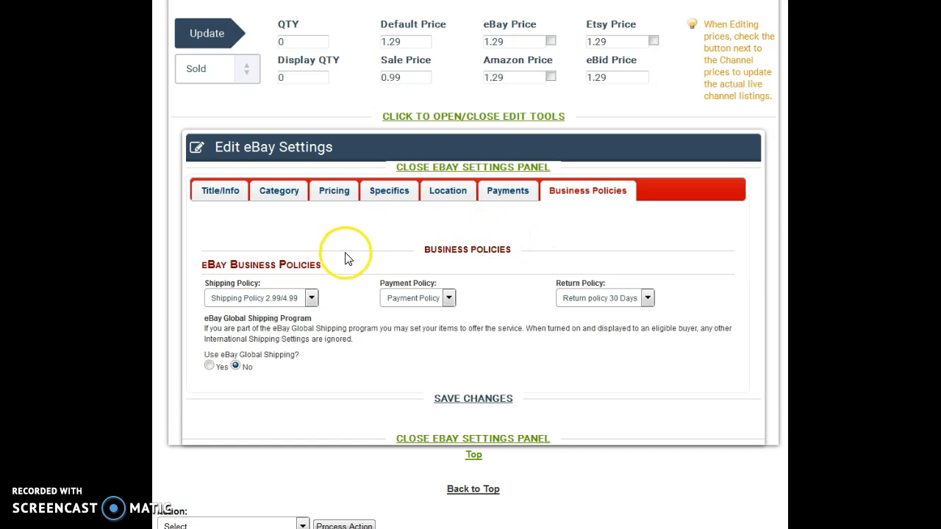
click(279, 305)
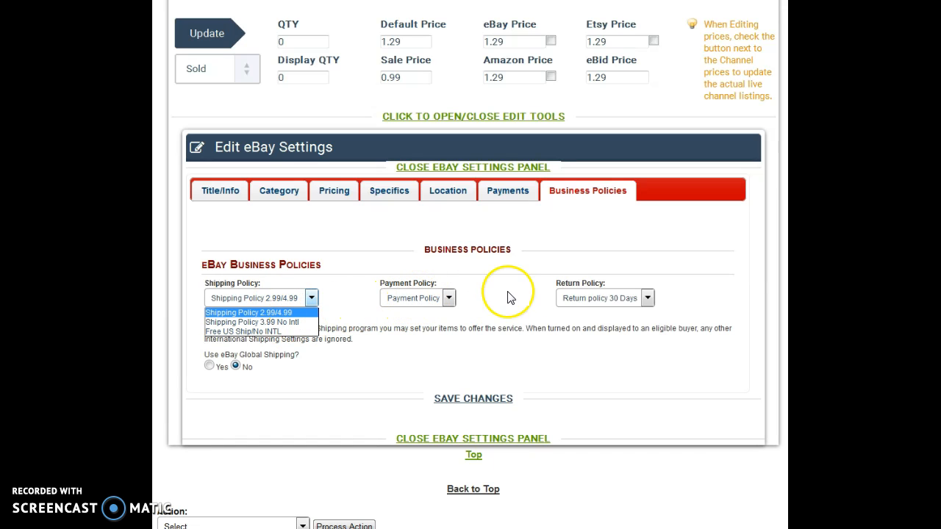
click(595, 298)
click(634, 248)
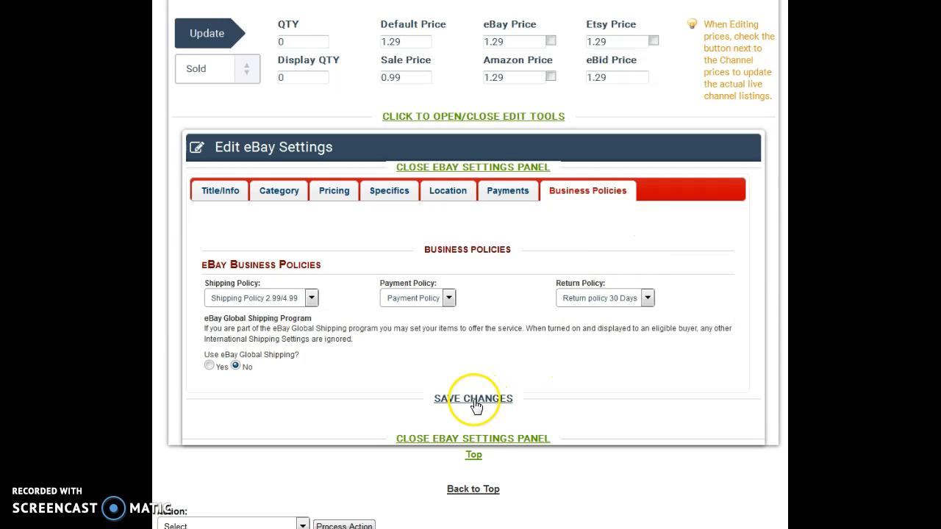
Open the form for listing the card on eBay and look through its complete description
scroll(527, 316, up, 2)
scroll(545, 296, up, 1)
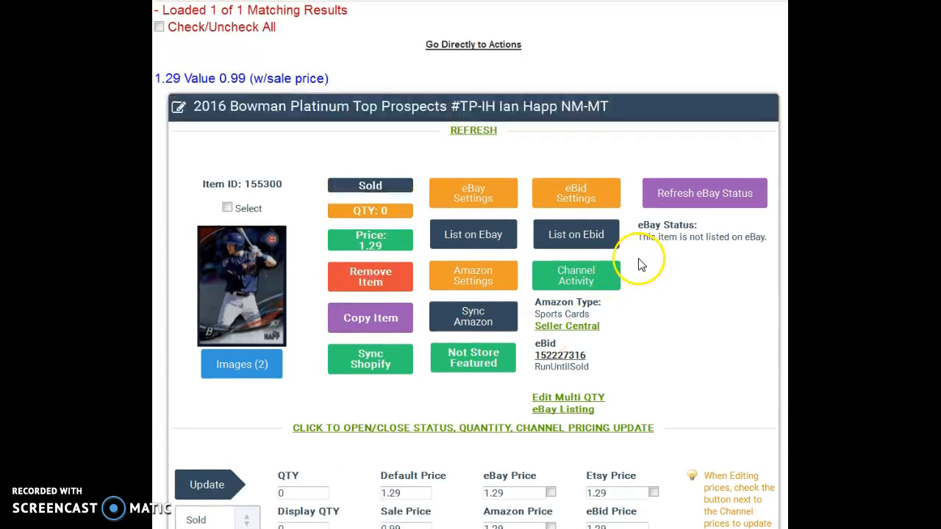
click(483, 242)
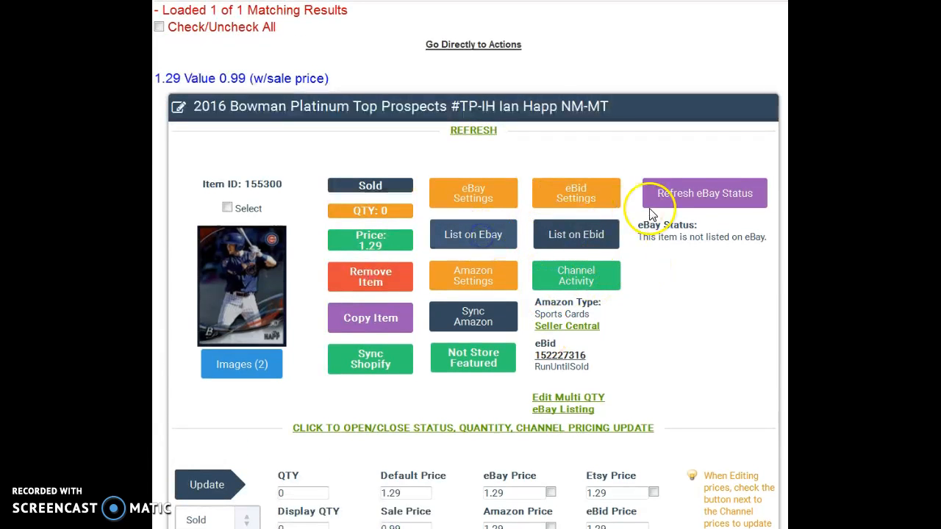
click(586, 205)
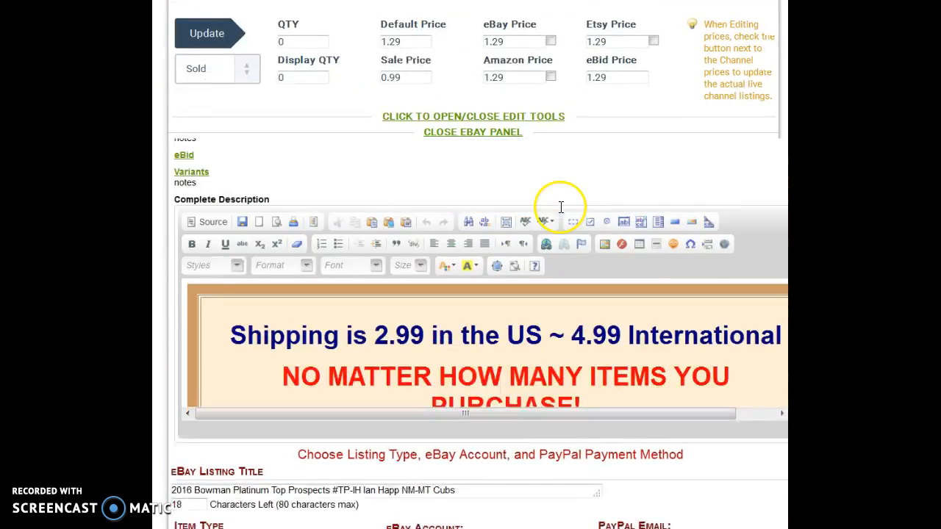
scroll(555, 310, down, 5)
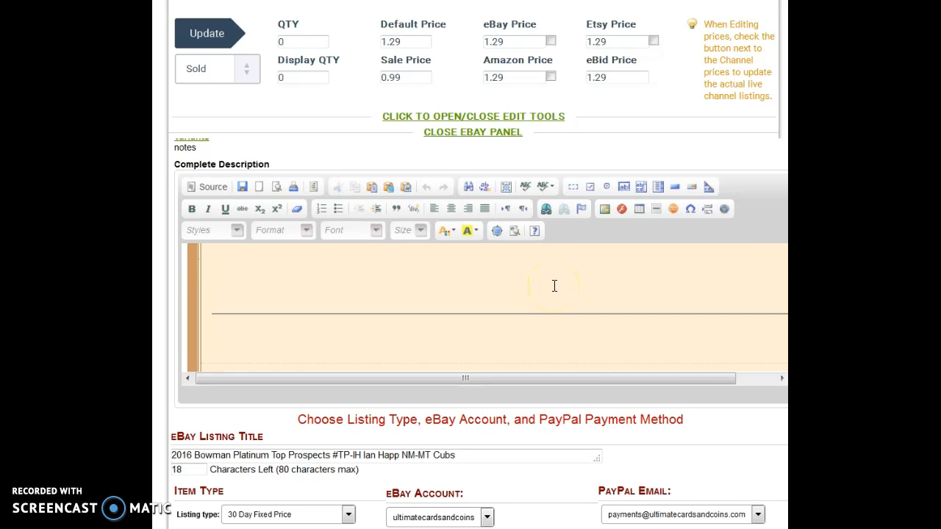
scroll(547, 316, down, 3)
scroll(559, 397, down, 3)
Review the eBay listing form's type, category, pricing, best offer, shipping policy and scheduling options
scroll(463, 364, down, 2)
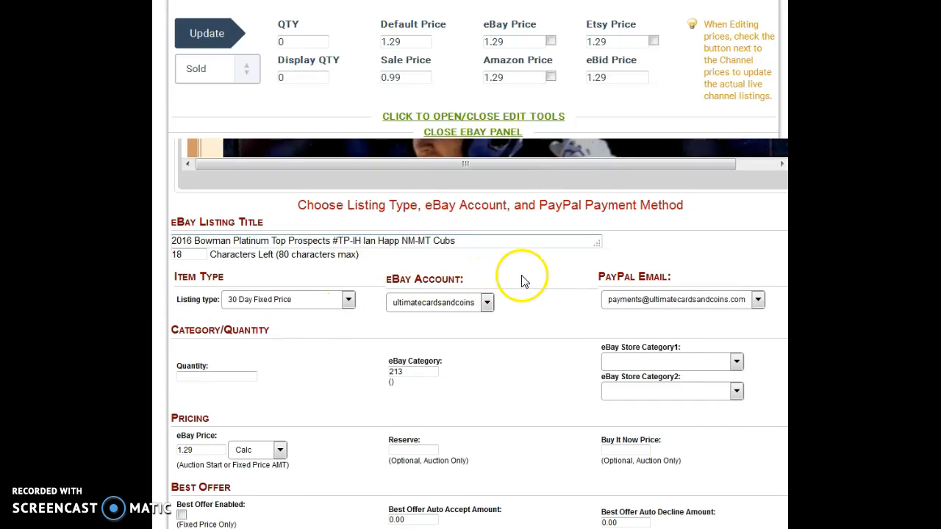
scroll(544, 271, down, 2)
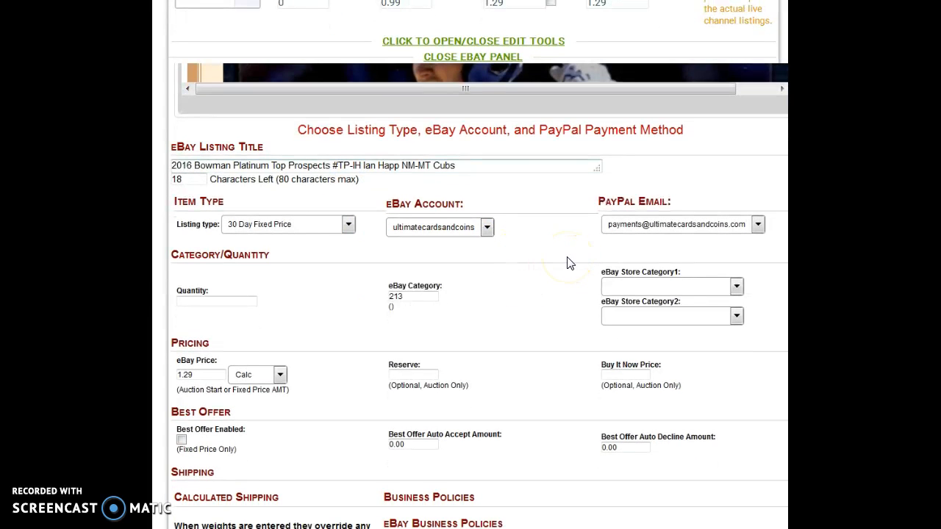
scroll(567, 264, down, 8)
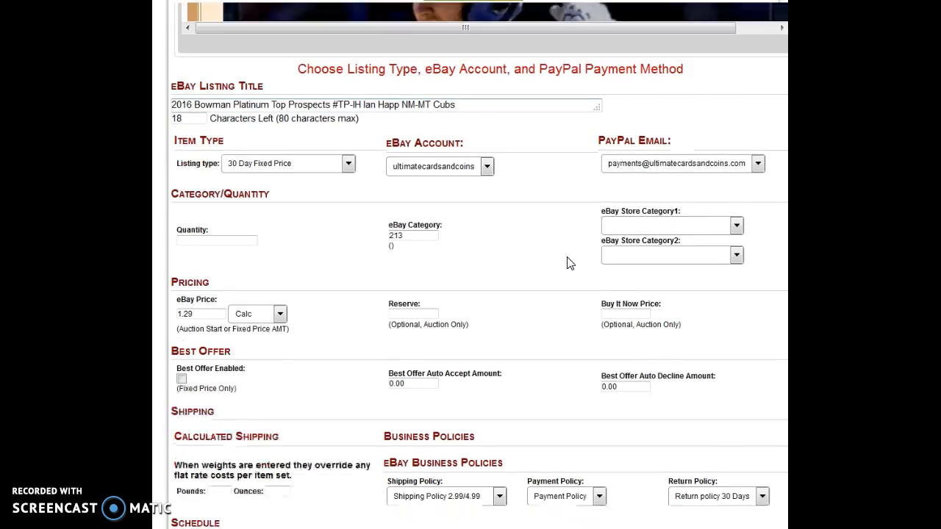
scroll(563, 269, down, 4)
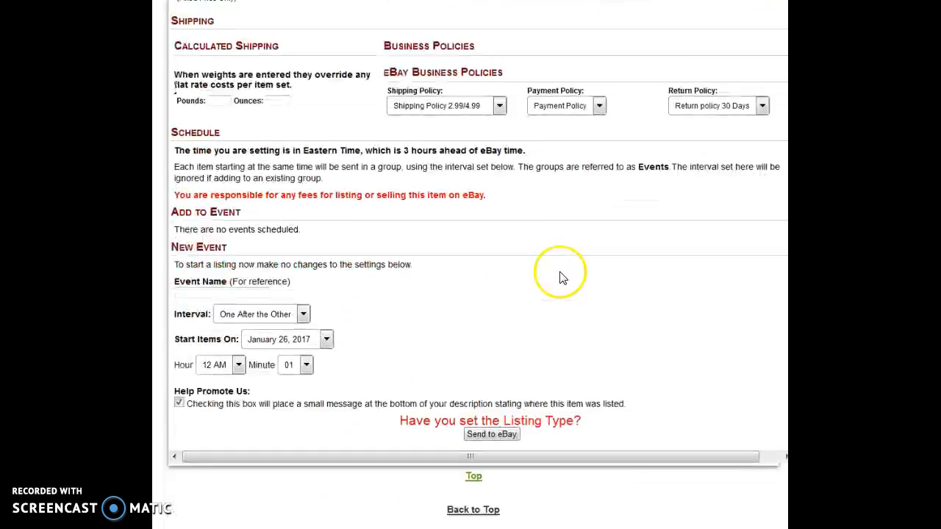